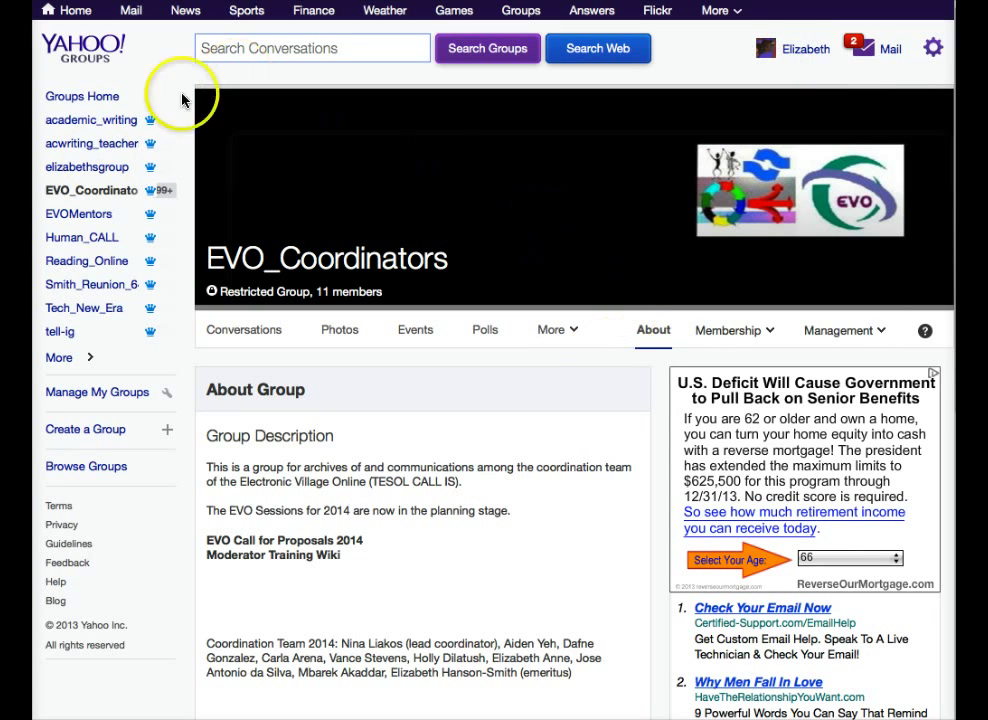
Open the EVO_Coordinators group's database section and start a new table without a template
click(554, 333)
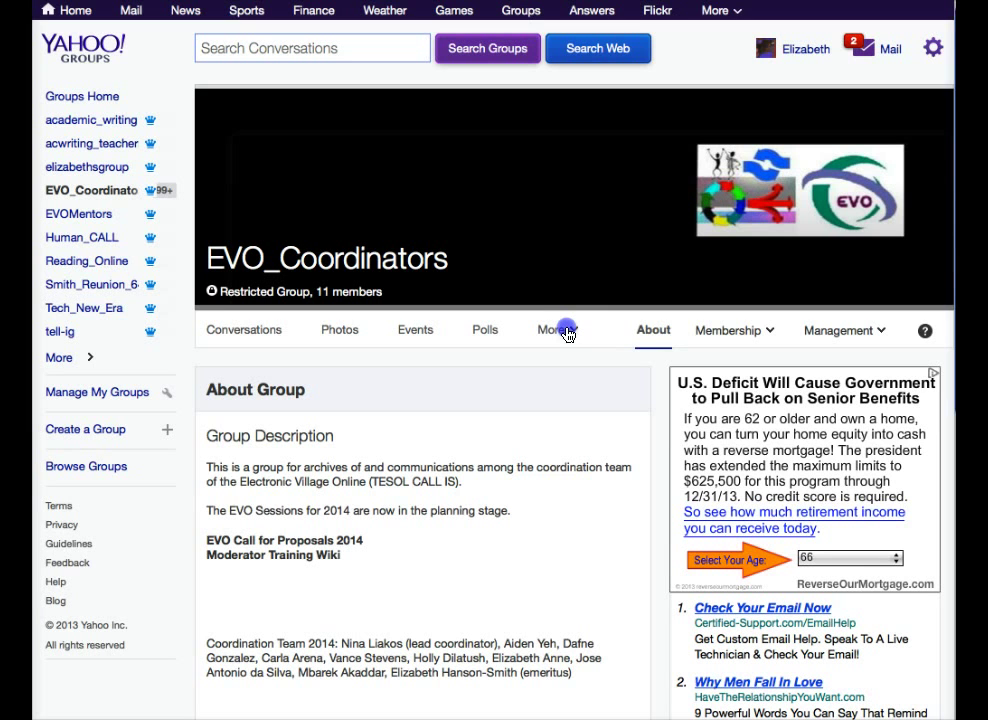
click(566, 333)
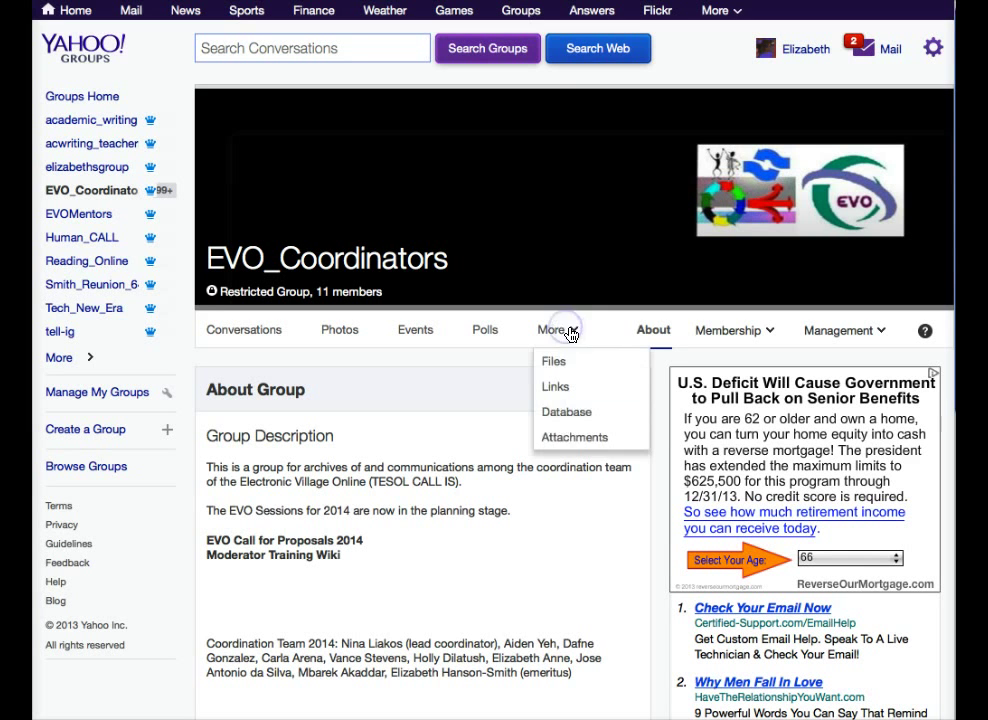
click(558, 420)
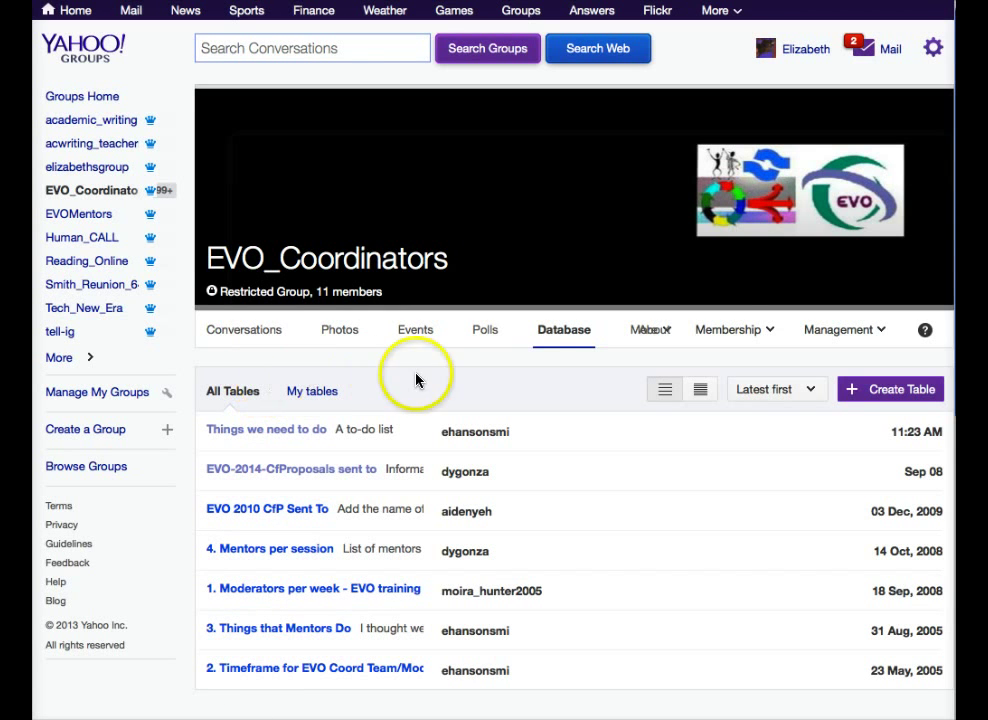
click(890, 396)
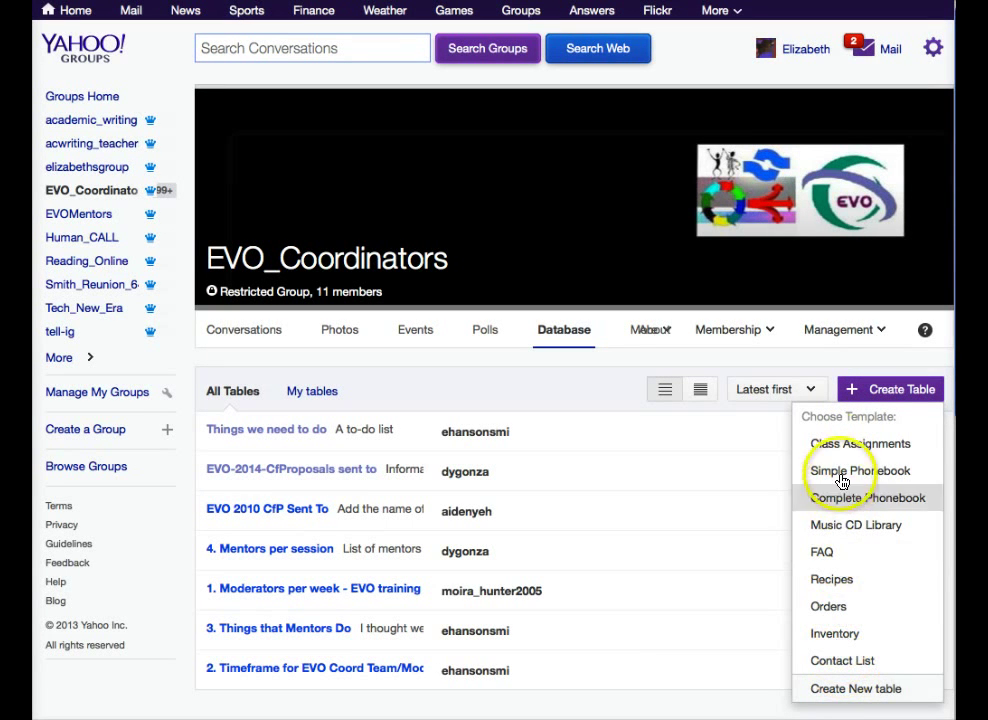
click(836, 690)
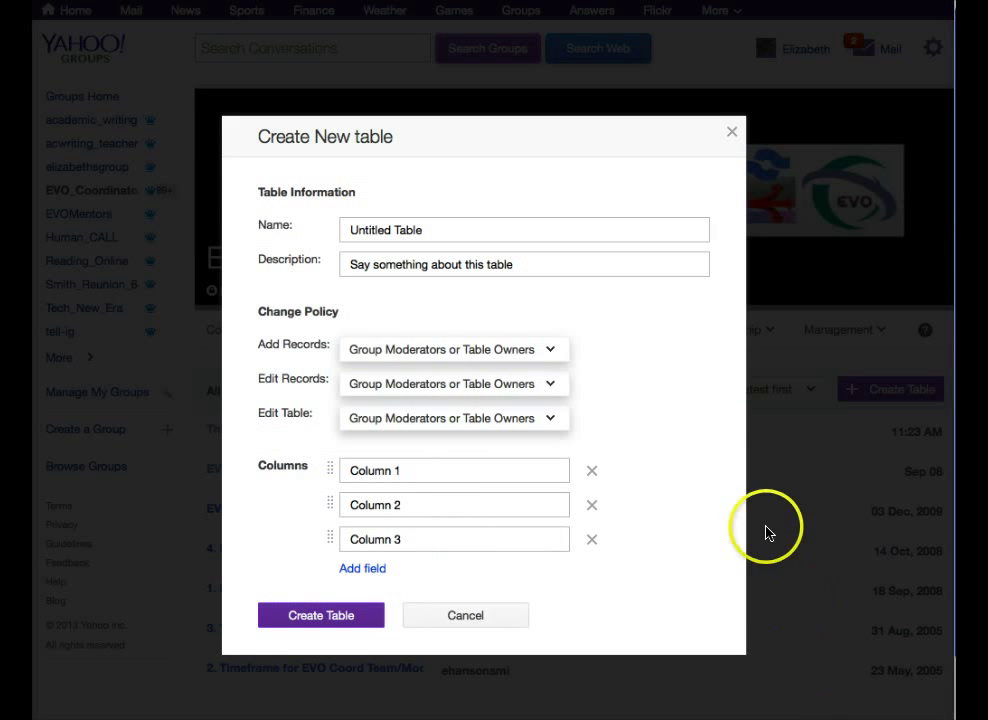
Name the new table "Tasks to be Performed" and give it the description "This is a to-do list"
drag(437, 228, 342, 228)
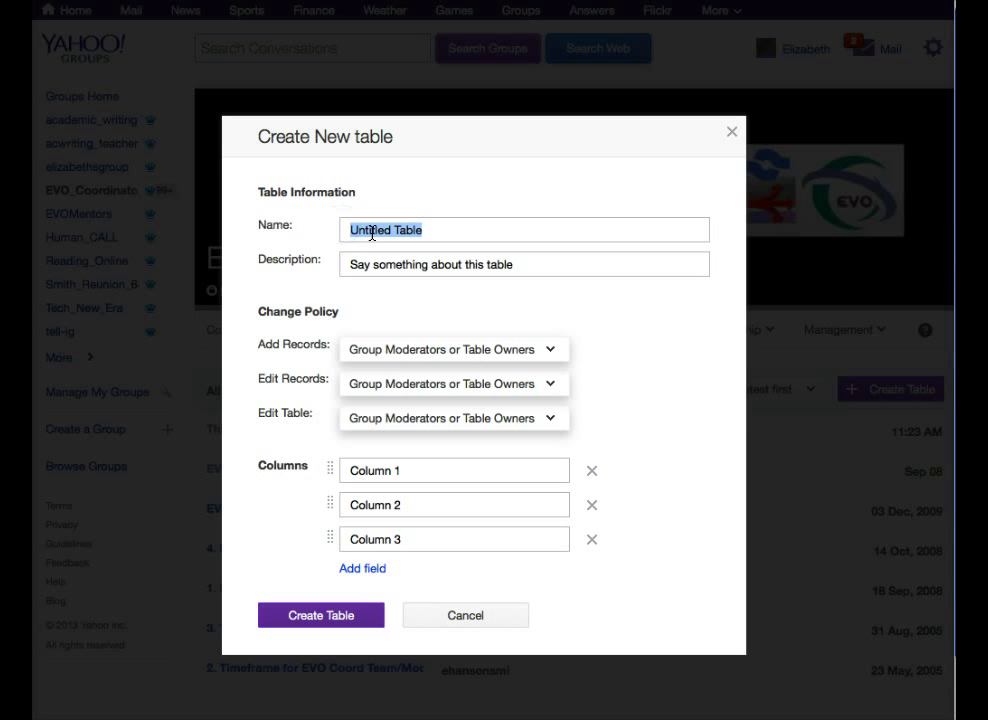
text(Ta)
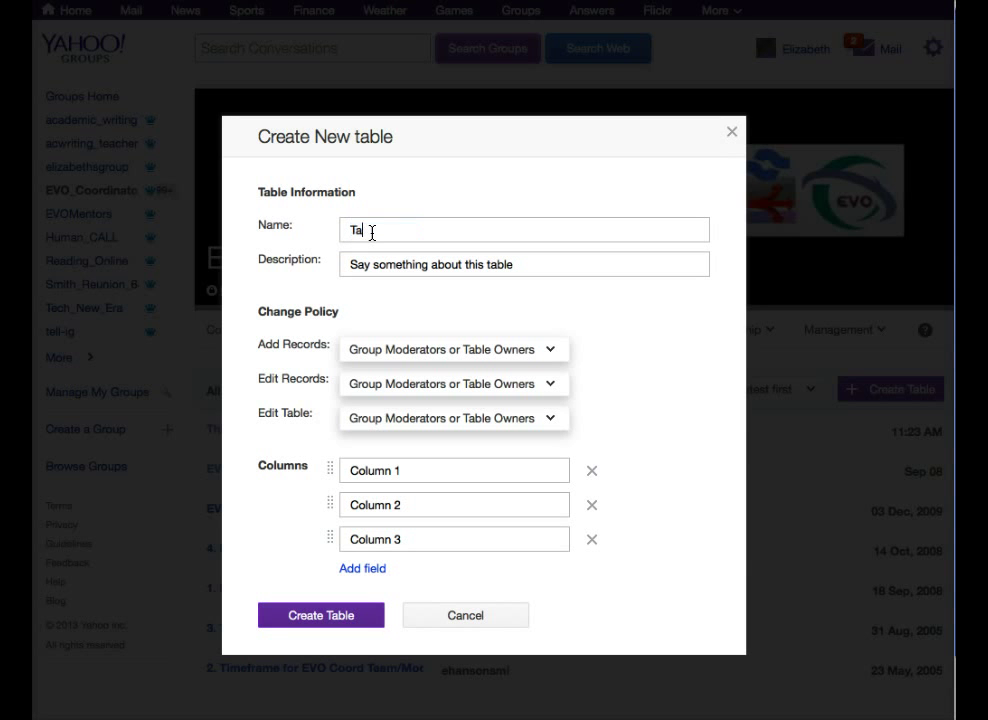
text(sks to be Performed)
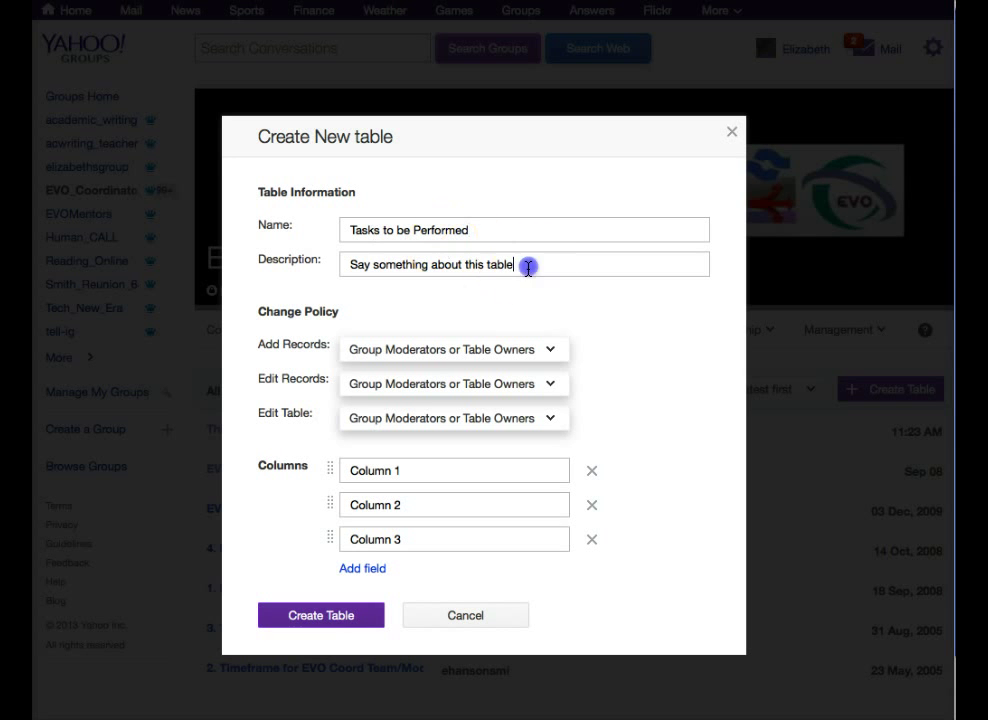
drag(589, 263, 337, 264)
text(Thi)
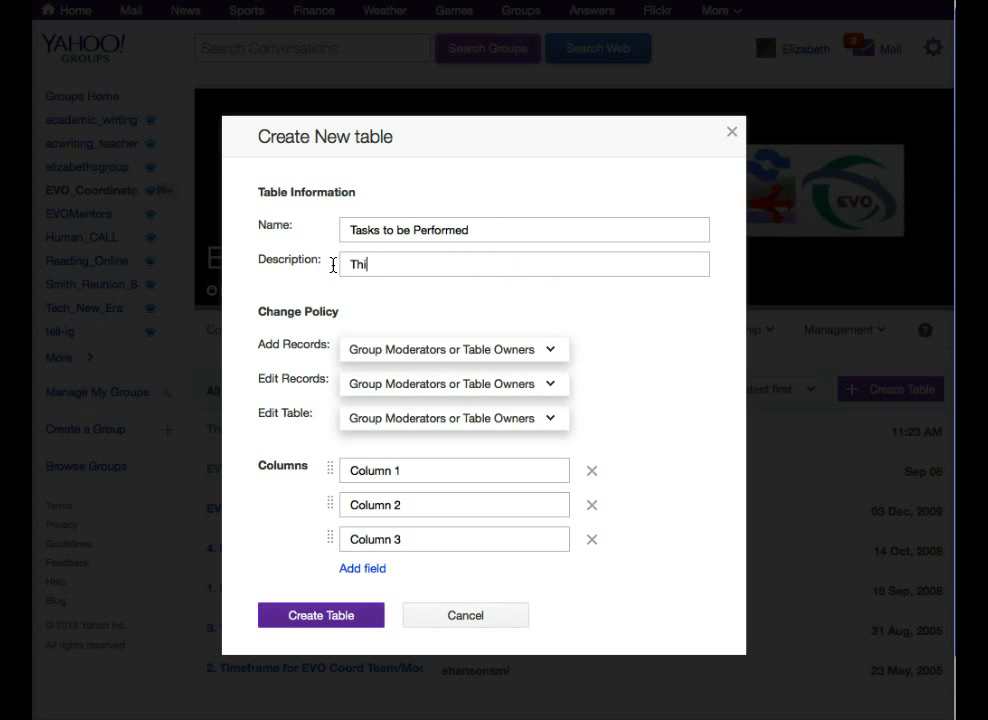
text(s is a to-do list)
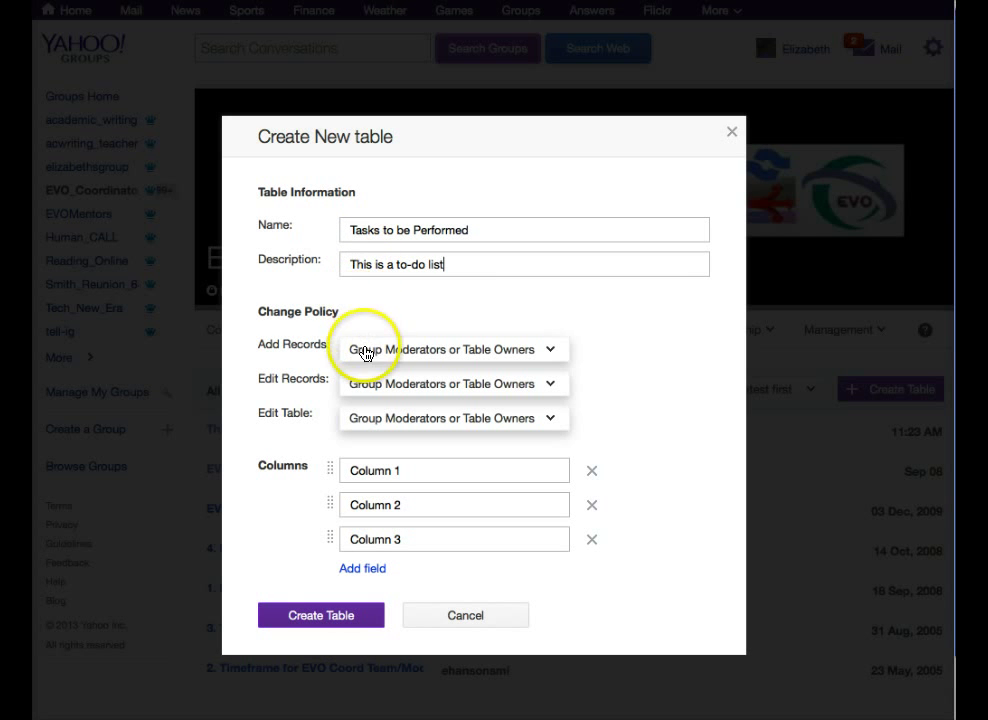
Allow Group Members to both edit and add records in the table's change policy
click(367, 385)
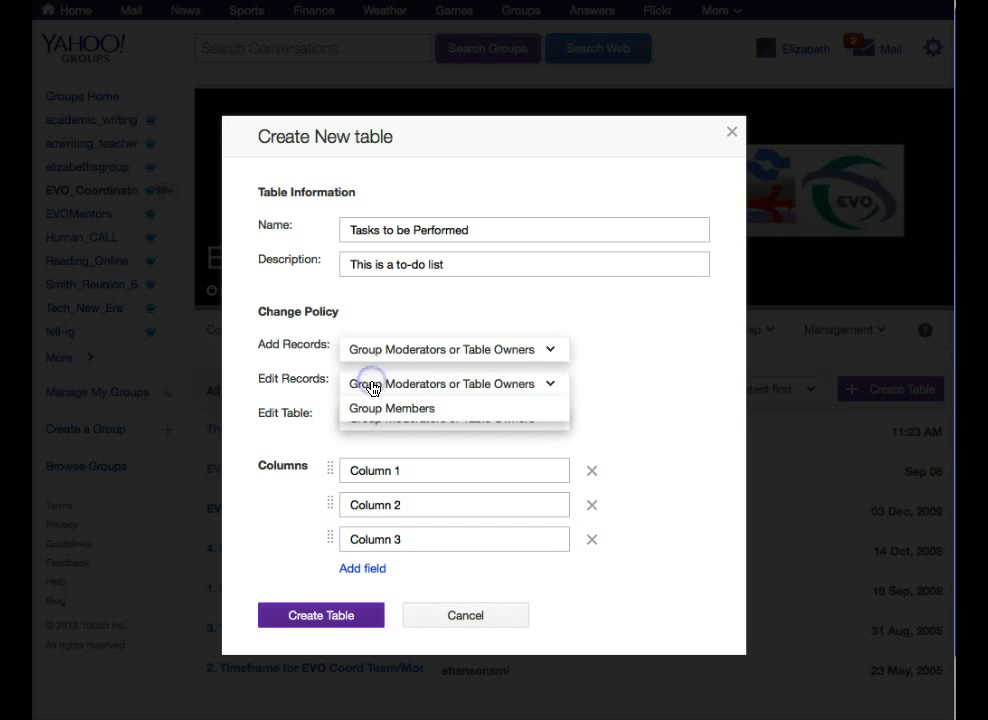
click(374, 410)
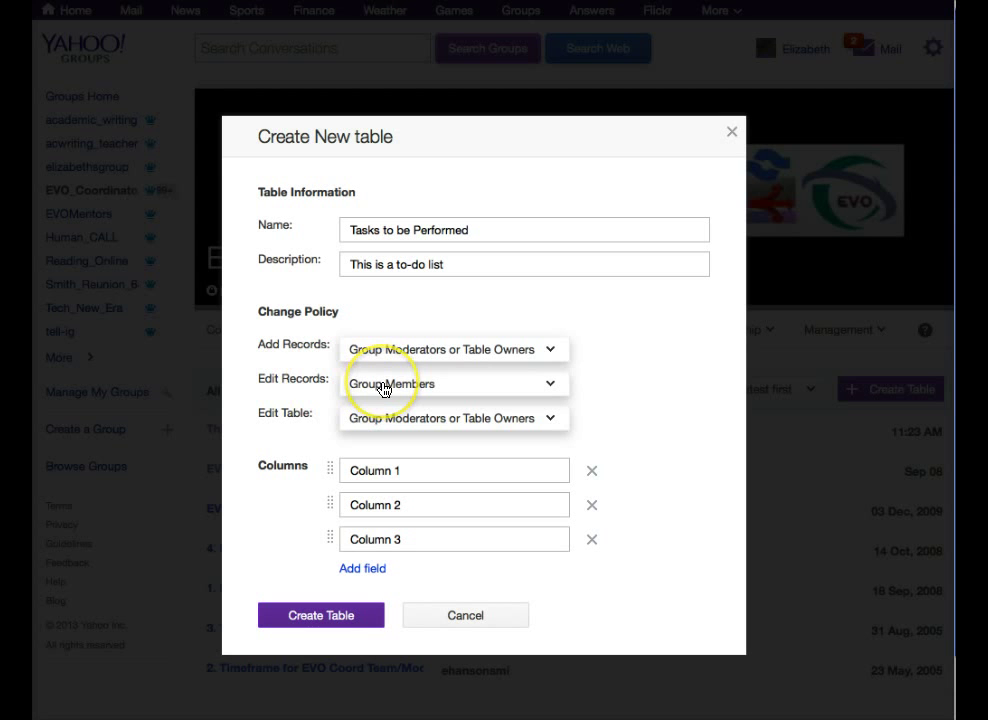
click(505, 352)
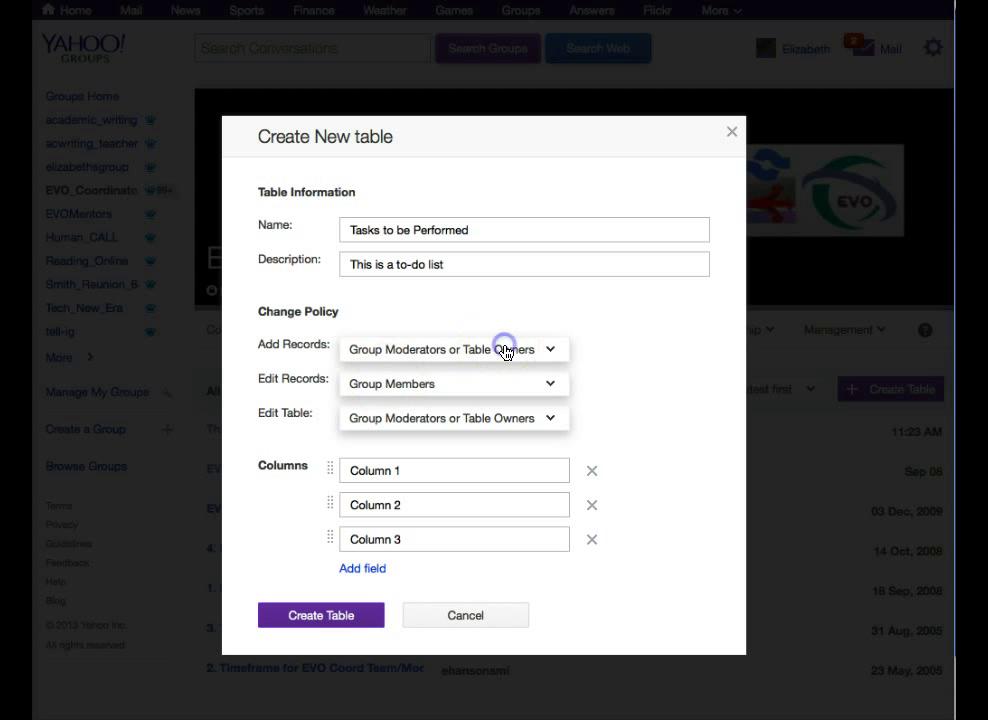
click(428, 375)
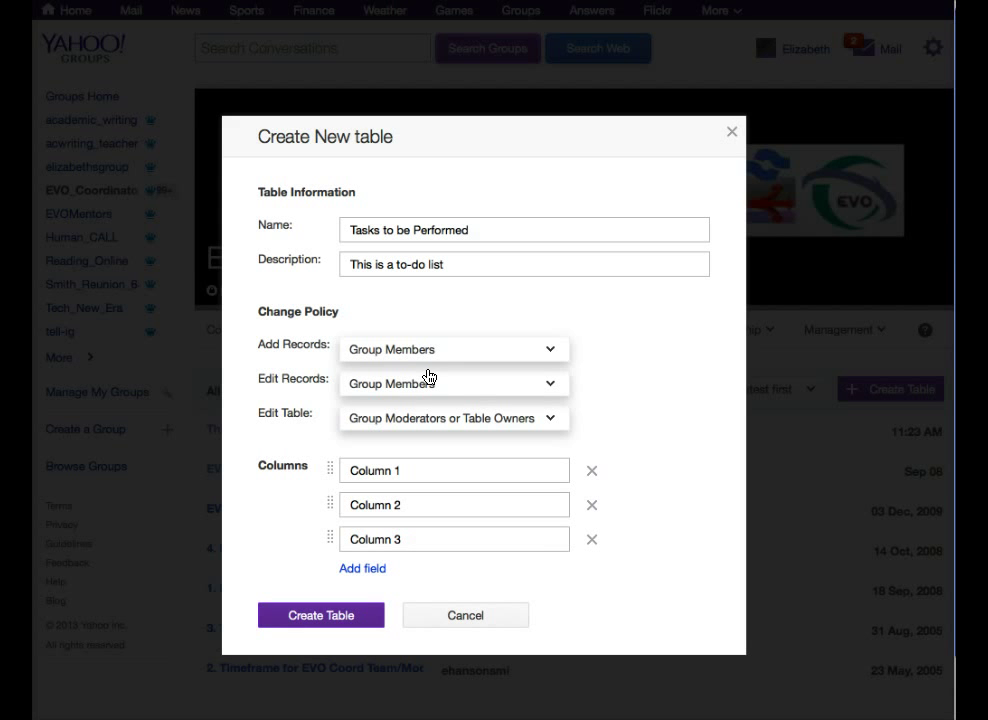
Name the table's first column "Task to be done"
click(429, 468)
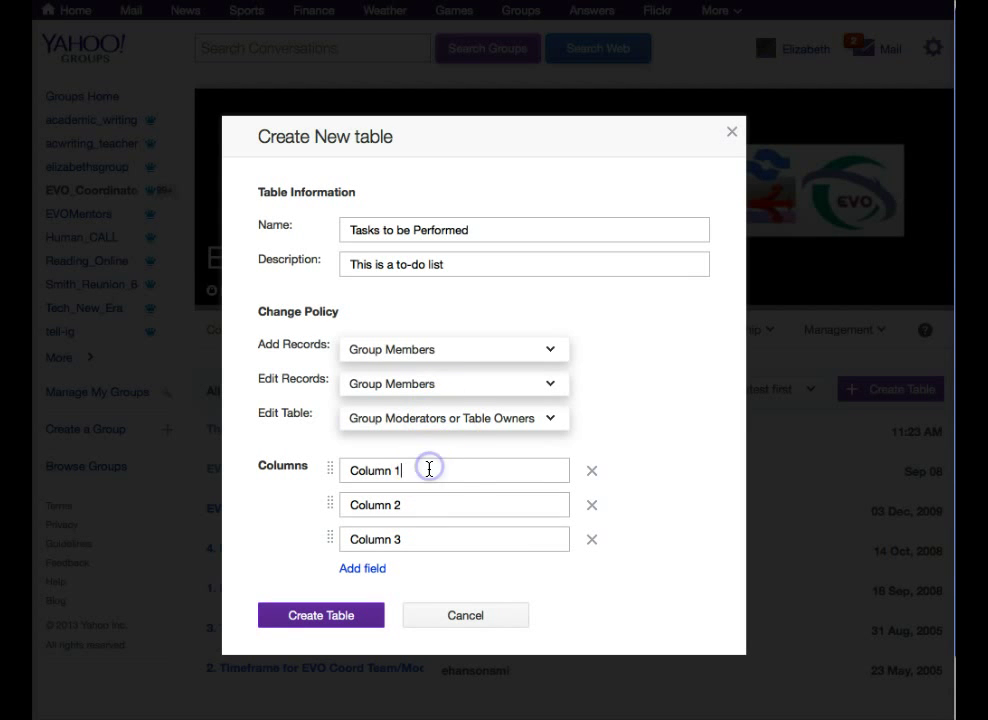
drag(429, 468, 343, 465)
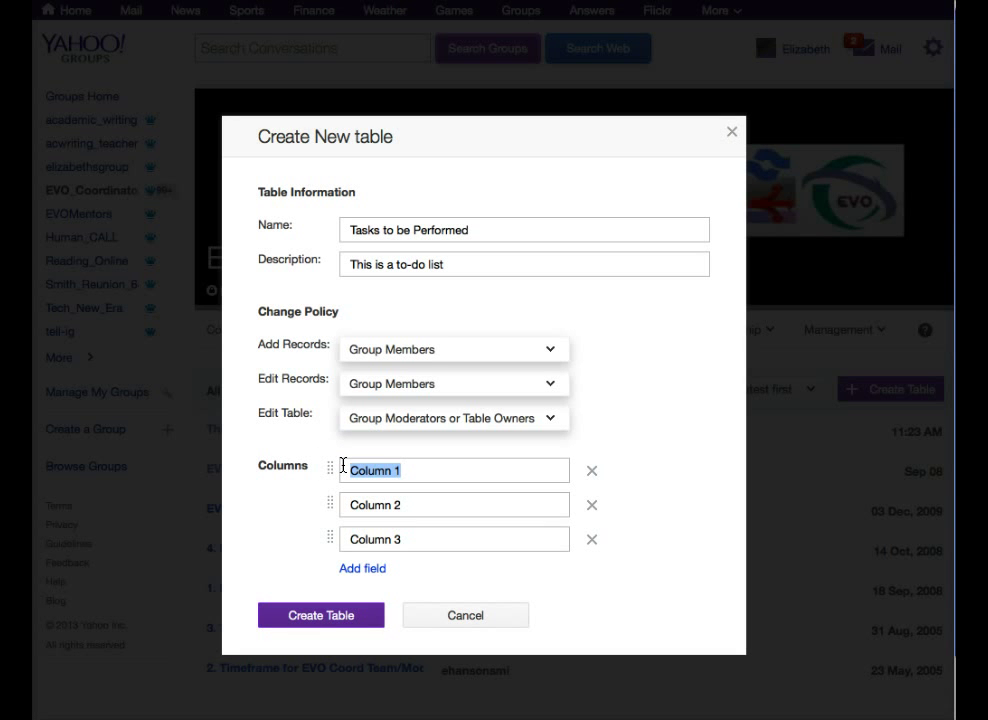
text(TAs)
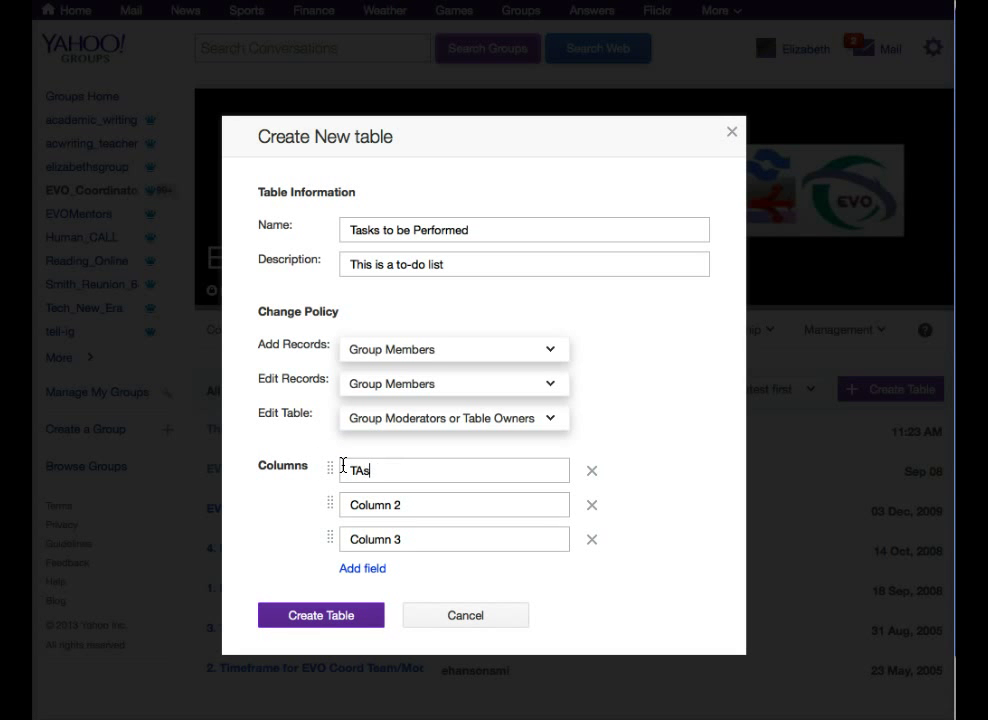
key(BackSpace)
key(BackSpace)
text(ask to be done)
Name the table's second column "Who will do it"
click(343, 513)
click(414, 505)
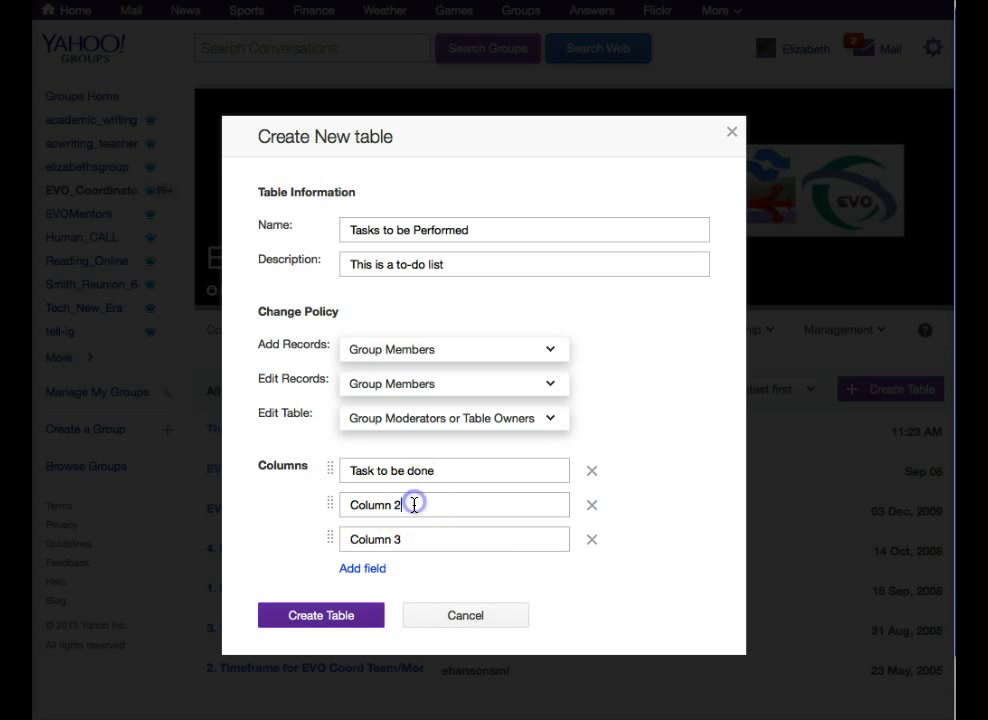
key(BackSpace)
key(BackSpace)
key(BackSpace)
key(BackSpace)
key(BackSpace)
key(BackSpace)
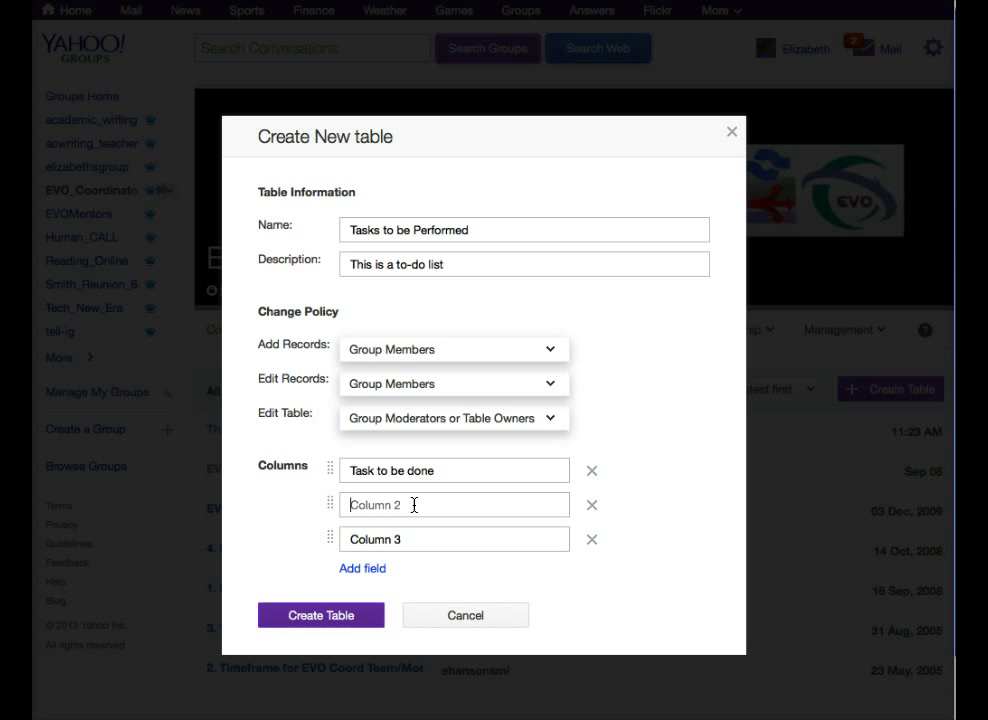
text(Who will do it)
Name the table's third column "Time to be completed"
drag(408, 539, 343, 539)
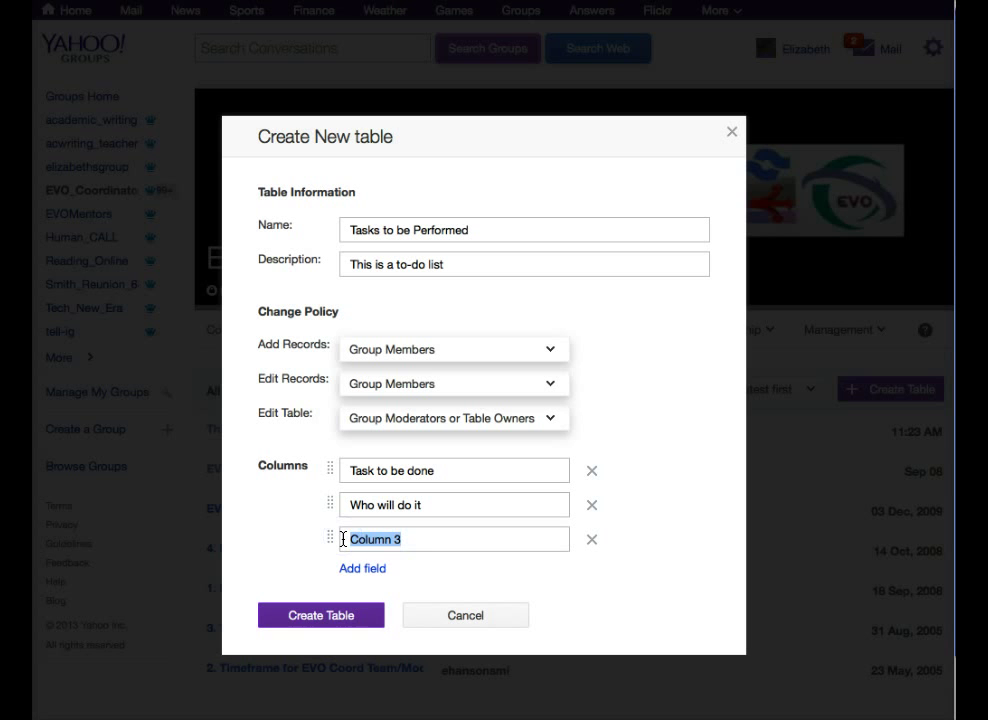
text(Time to be c)
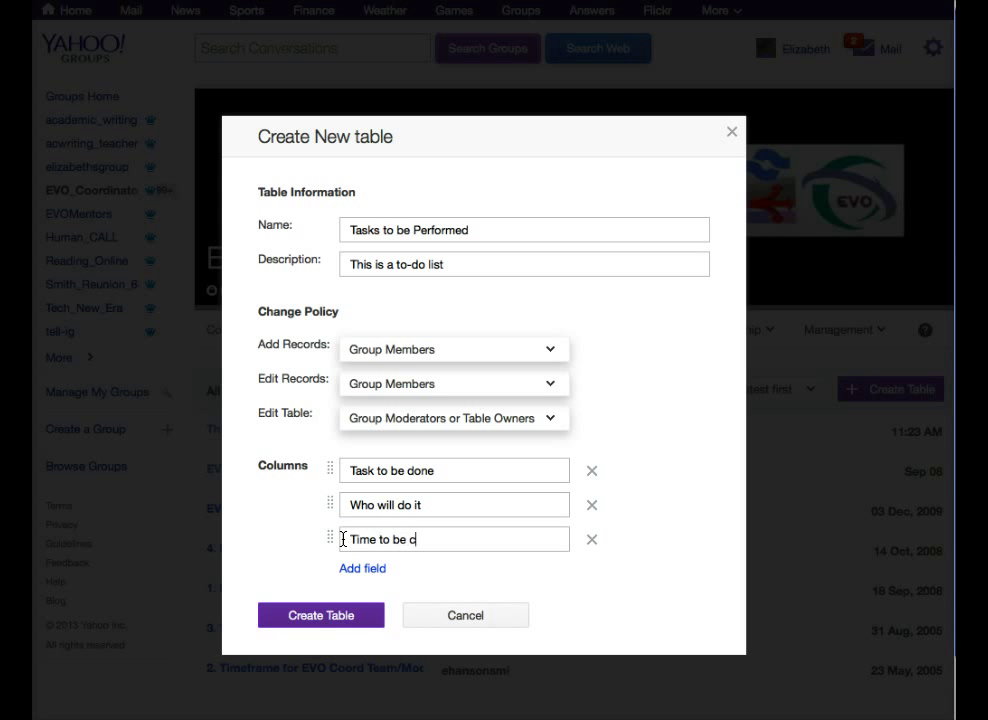
text(ompleted)
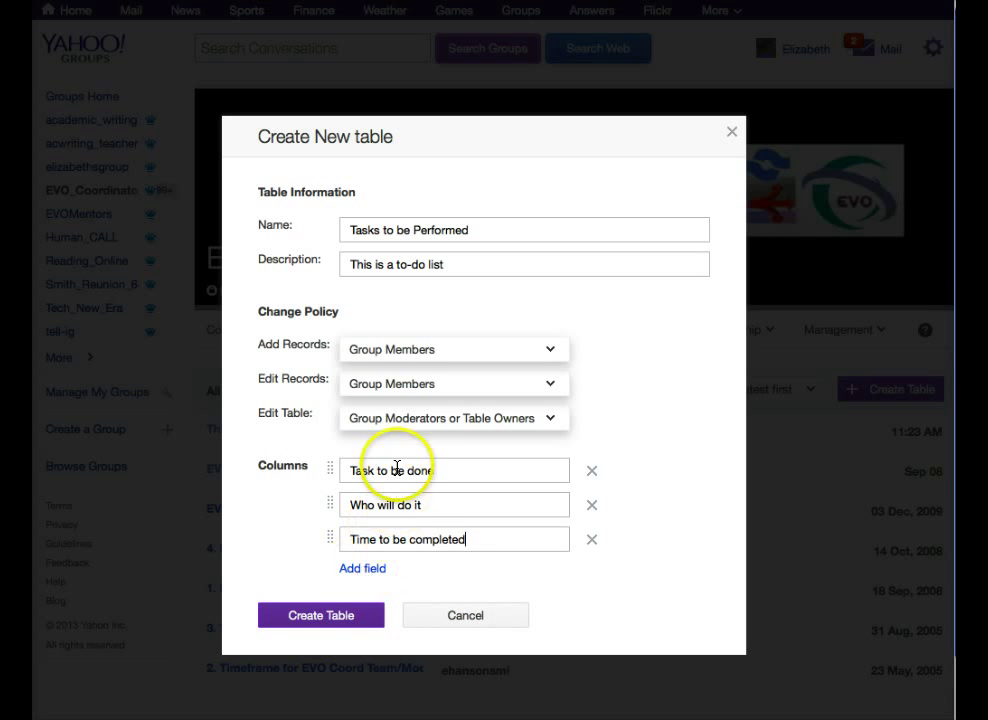
Add a fourth column to the table and name it "Check off when finished"
click(360, 570)
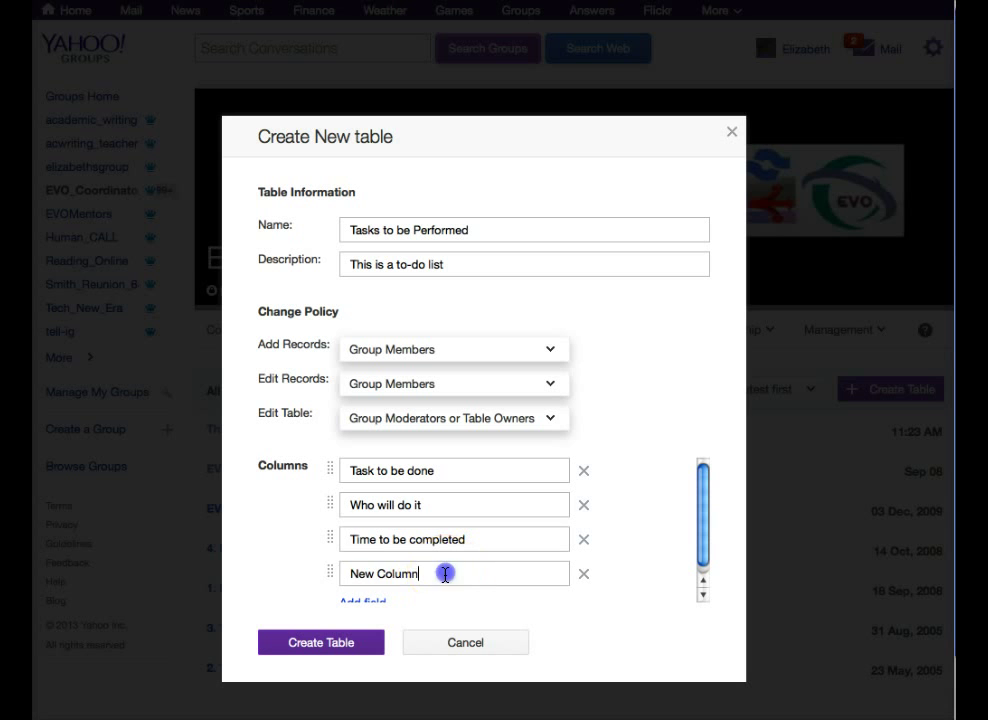
drag(443, 572, 335, 572)
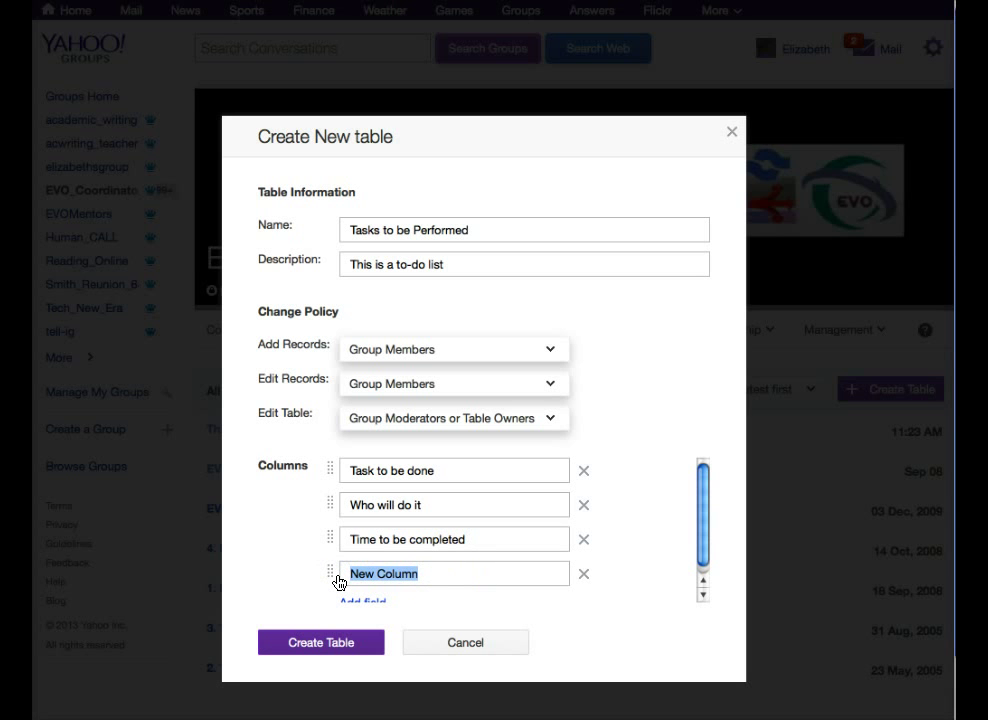
text(Check of)
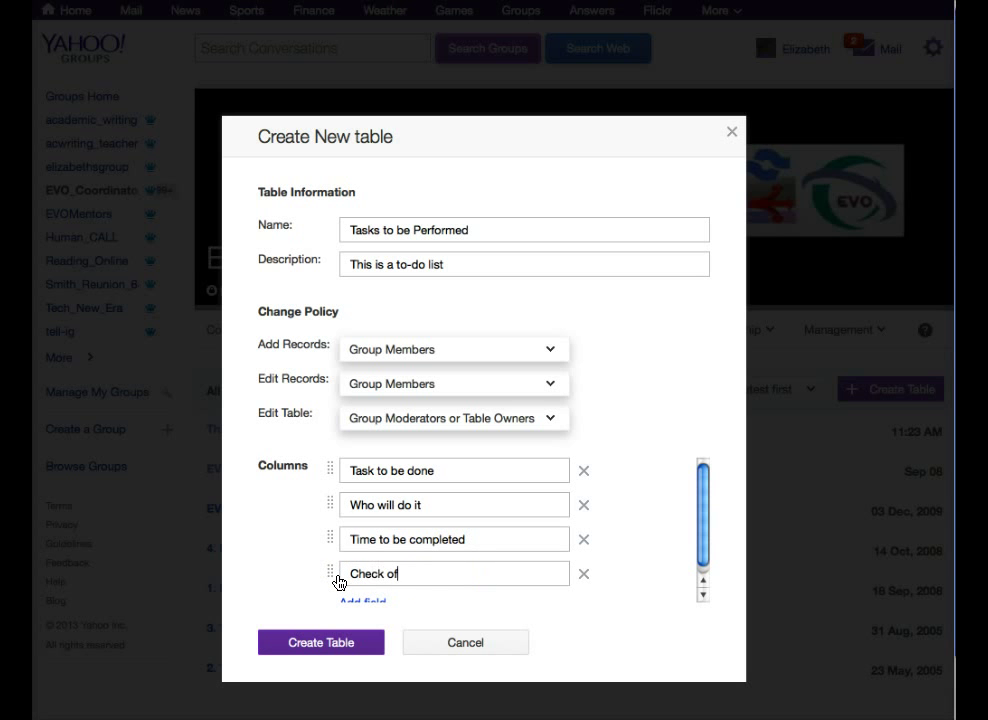
text(f when finished)
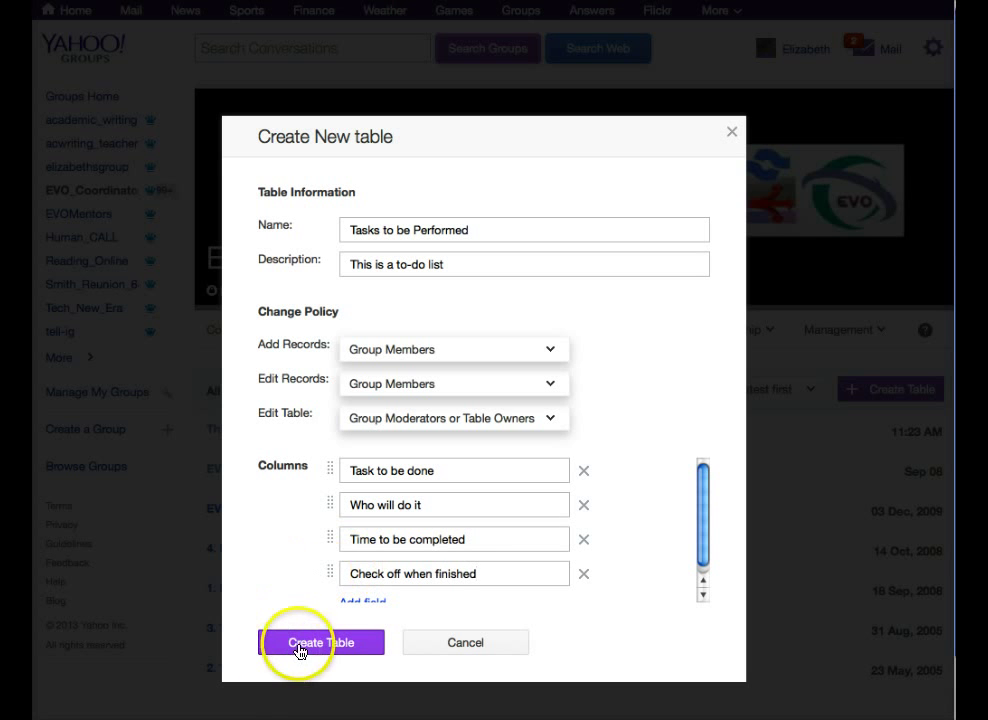
Create the table from these settings and add another row below its first empty row
click(300, 645)
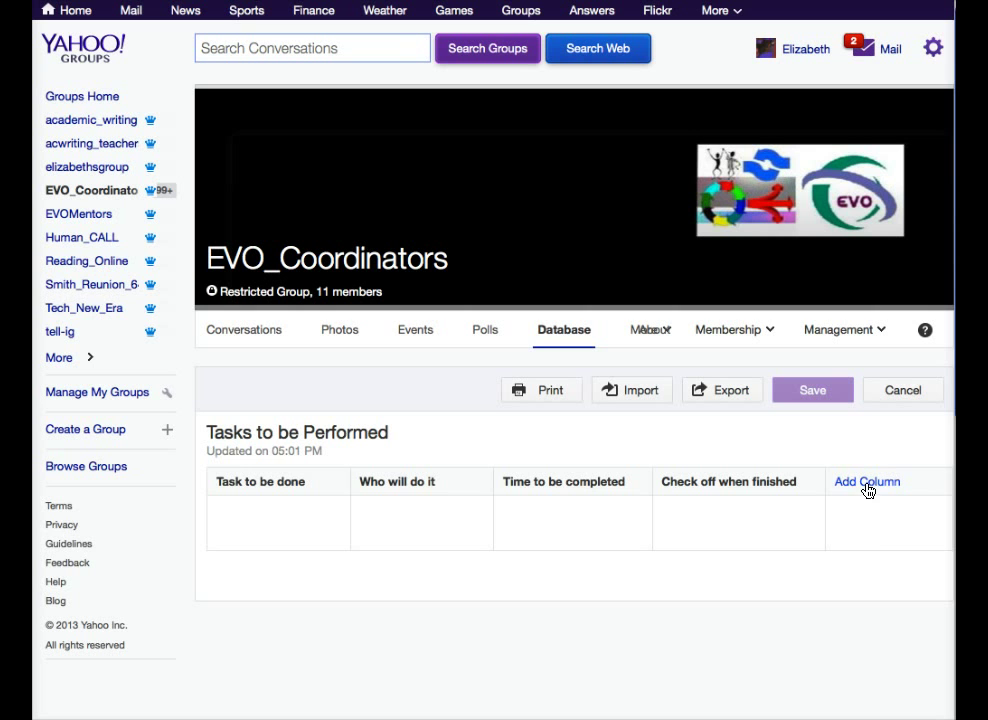
mouse_move(858, 521)
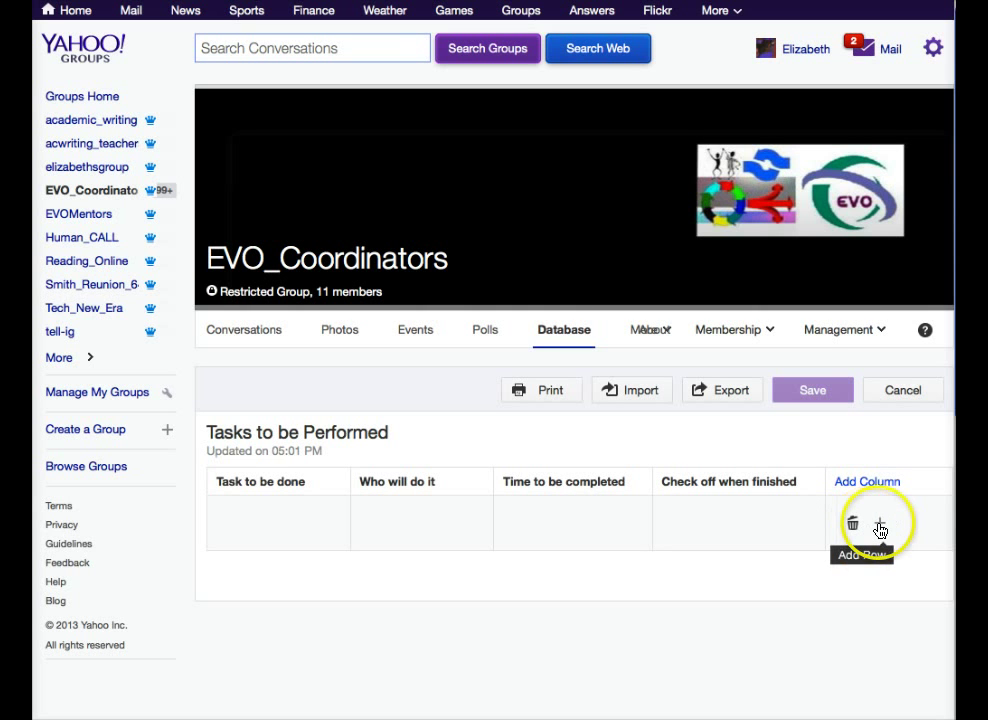
click(880, 526)
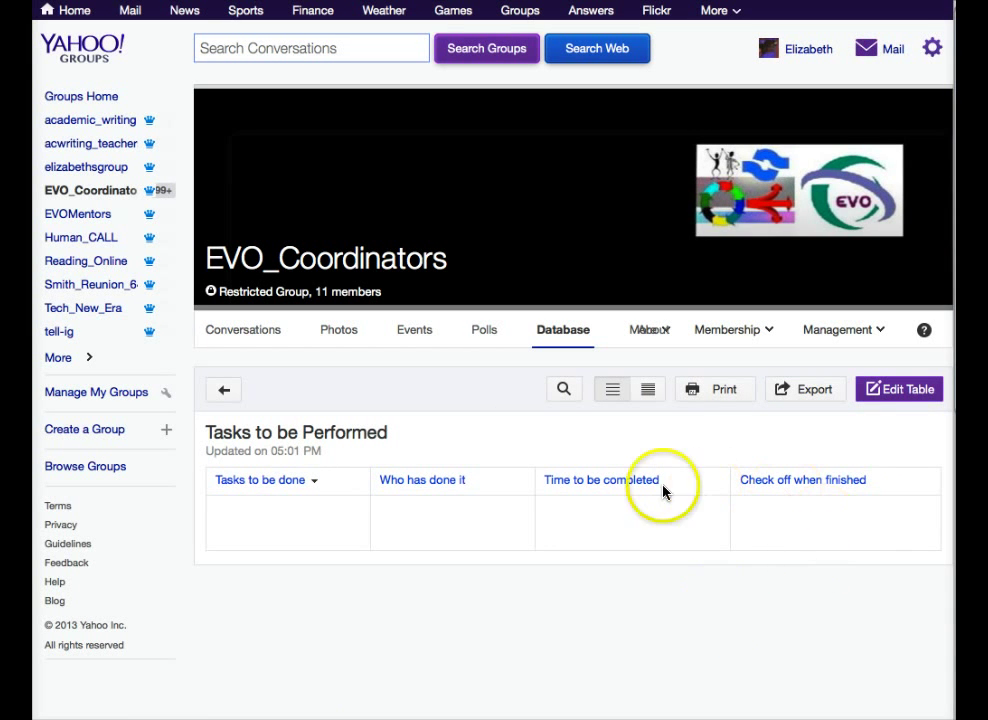
Edit the table, rename its first column "Tasks finished" and save the change
click(908, 393)
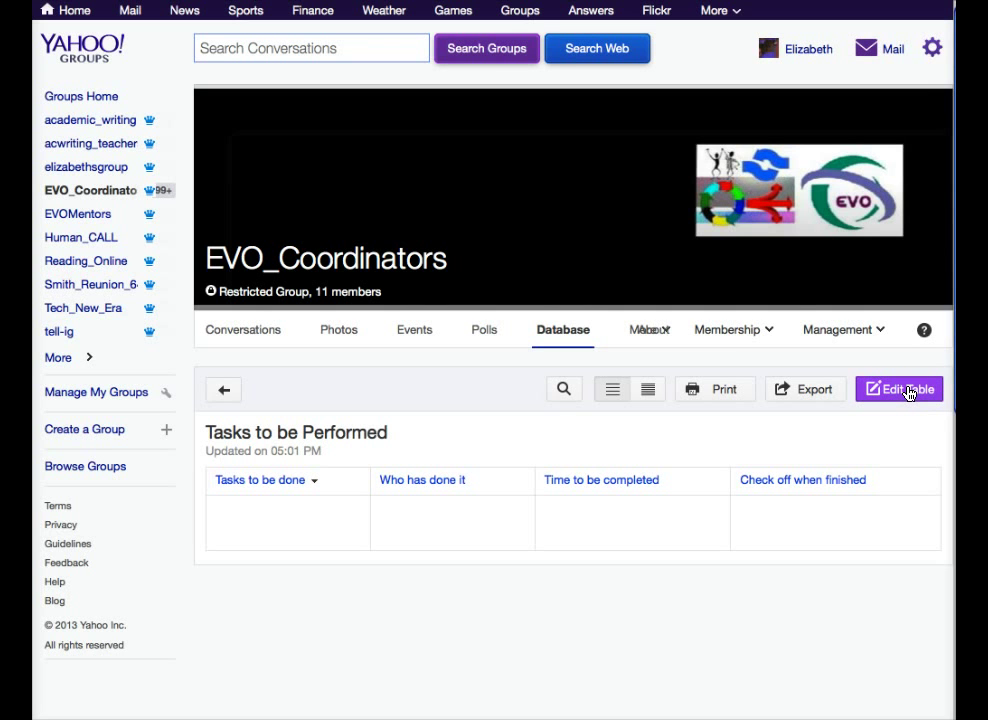
click(287, 483)
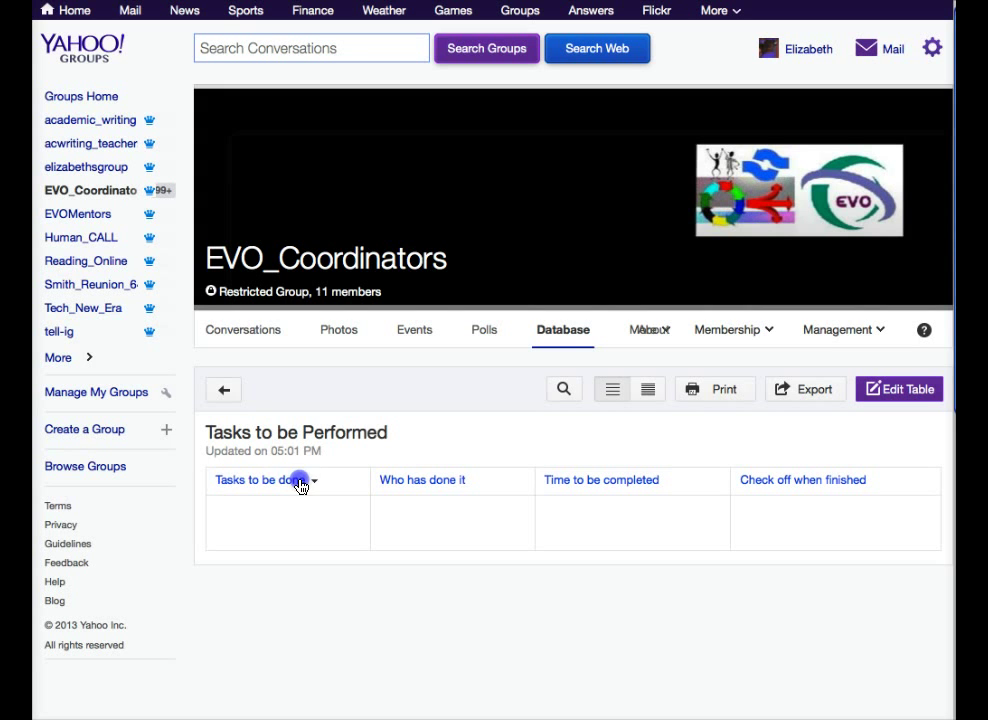
click(287, 481)
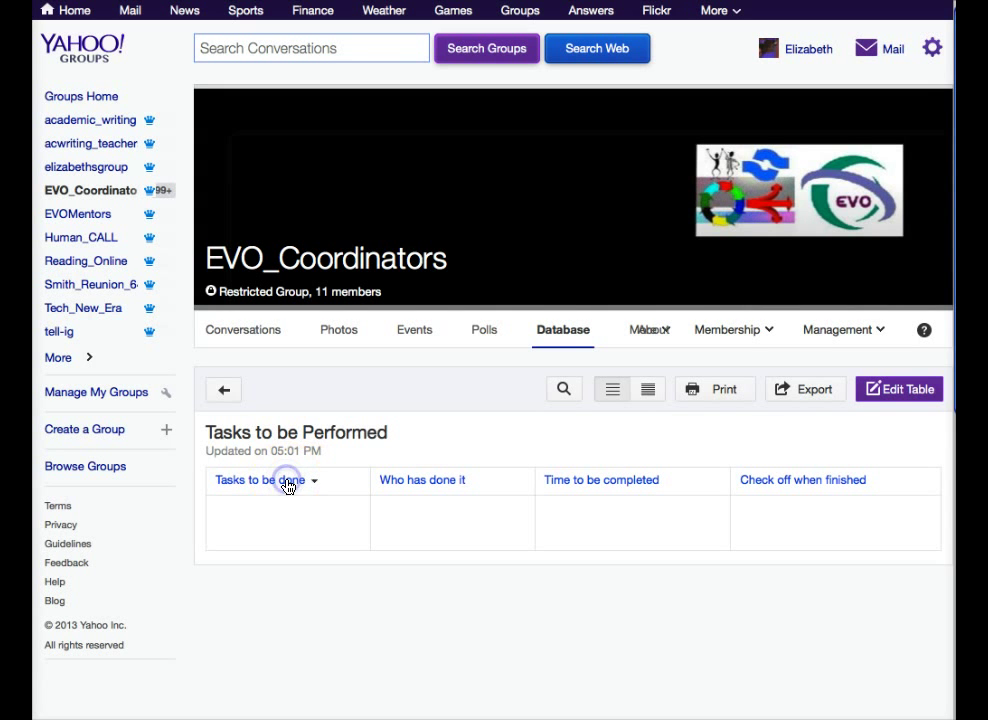
click(287, 483)
click(889, 389)
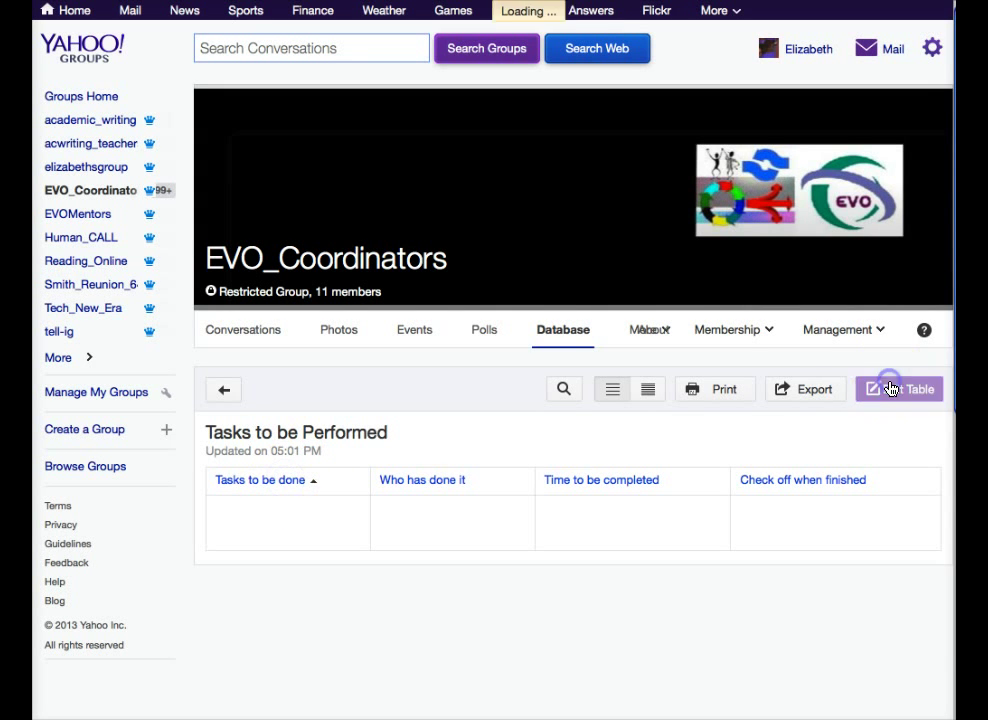
click(311, 482)
click(311, 482)
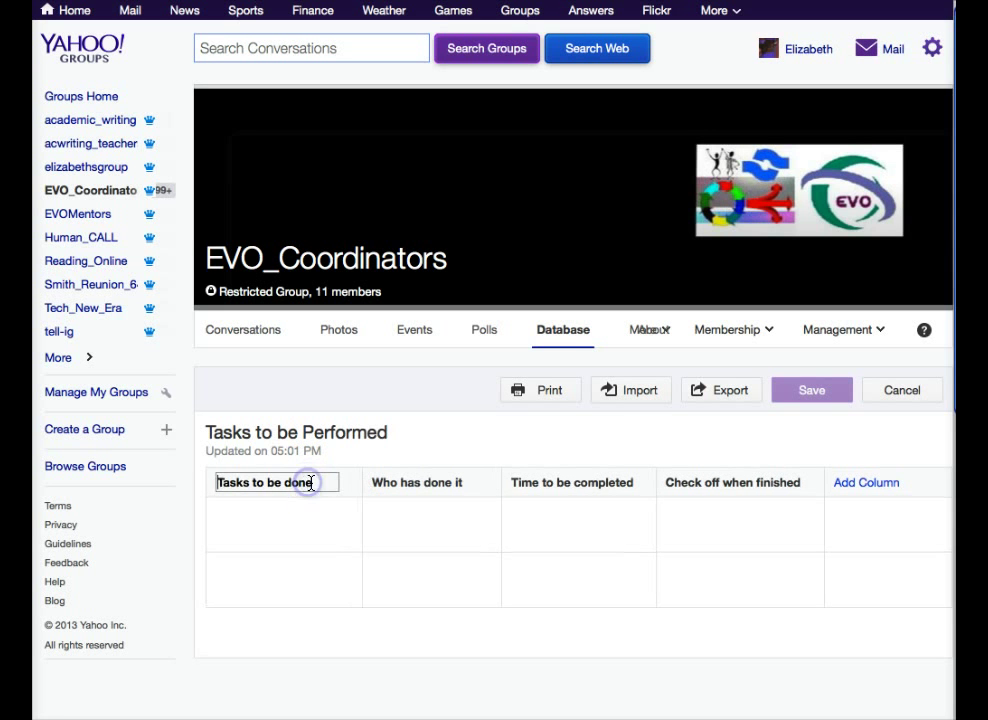
drag(312, 482, 254, 480)
text(finish)
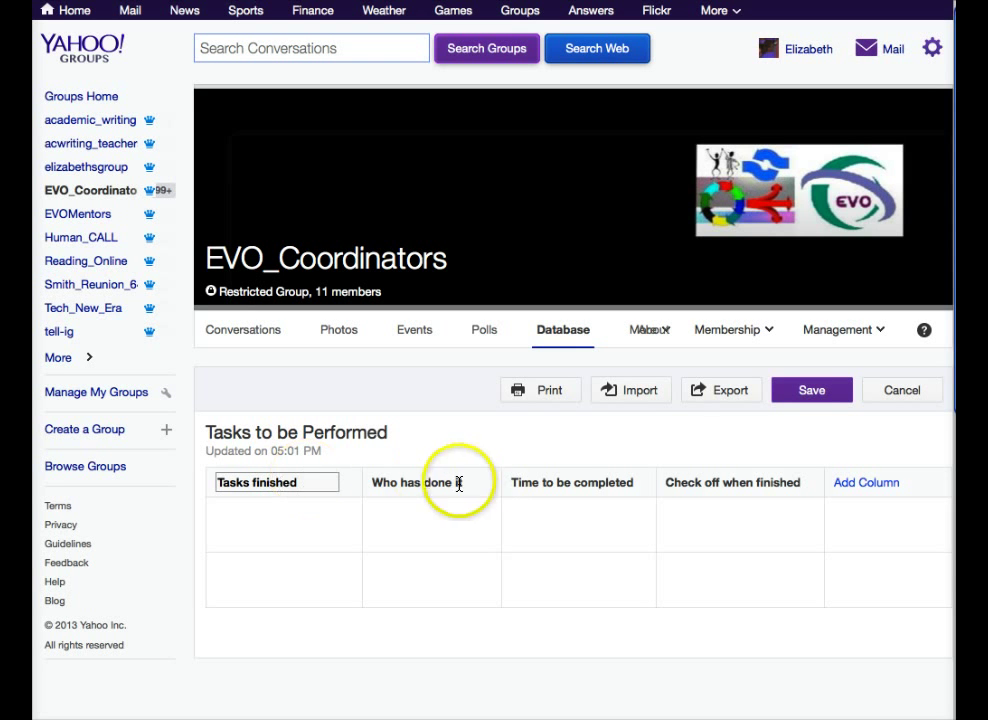
click(807, 392)
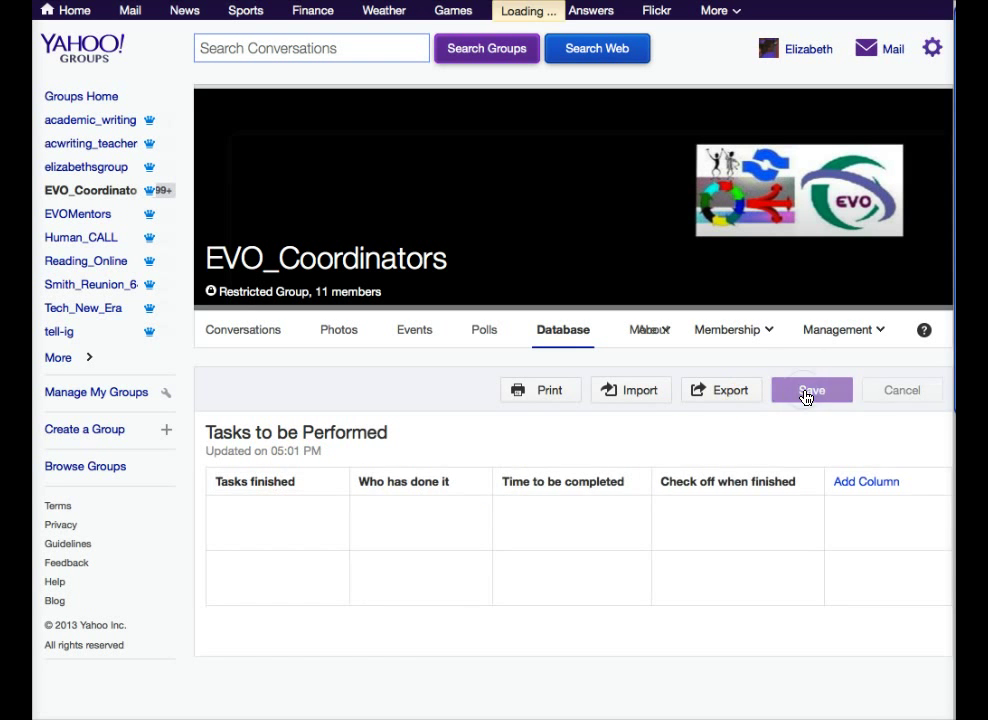
click(704, 394)
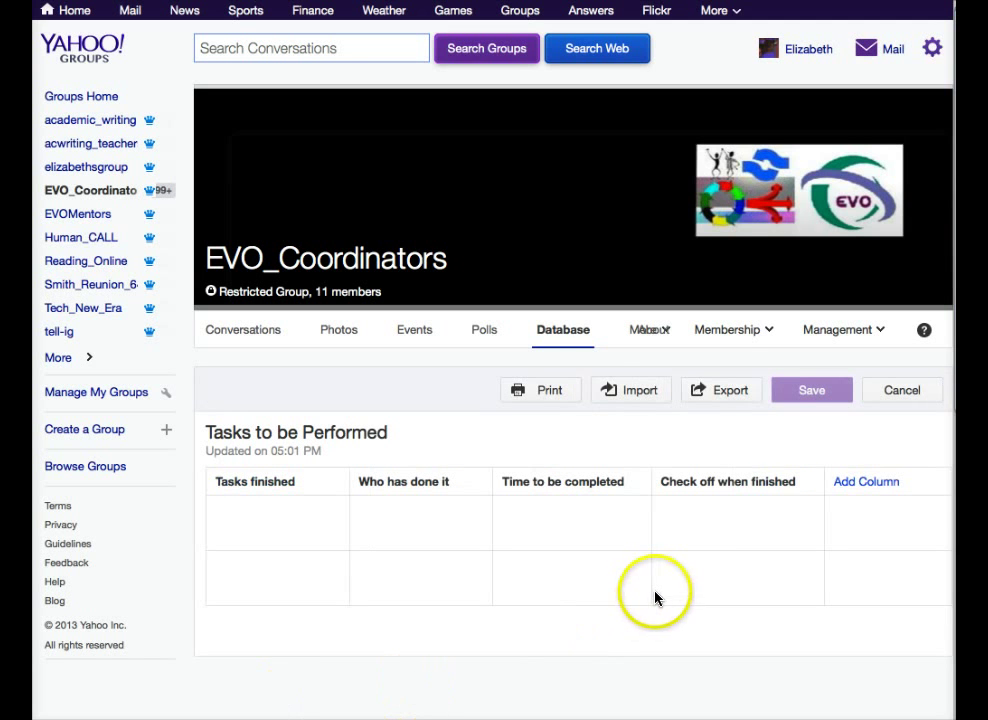
click(810, 396)
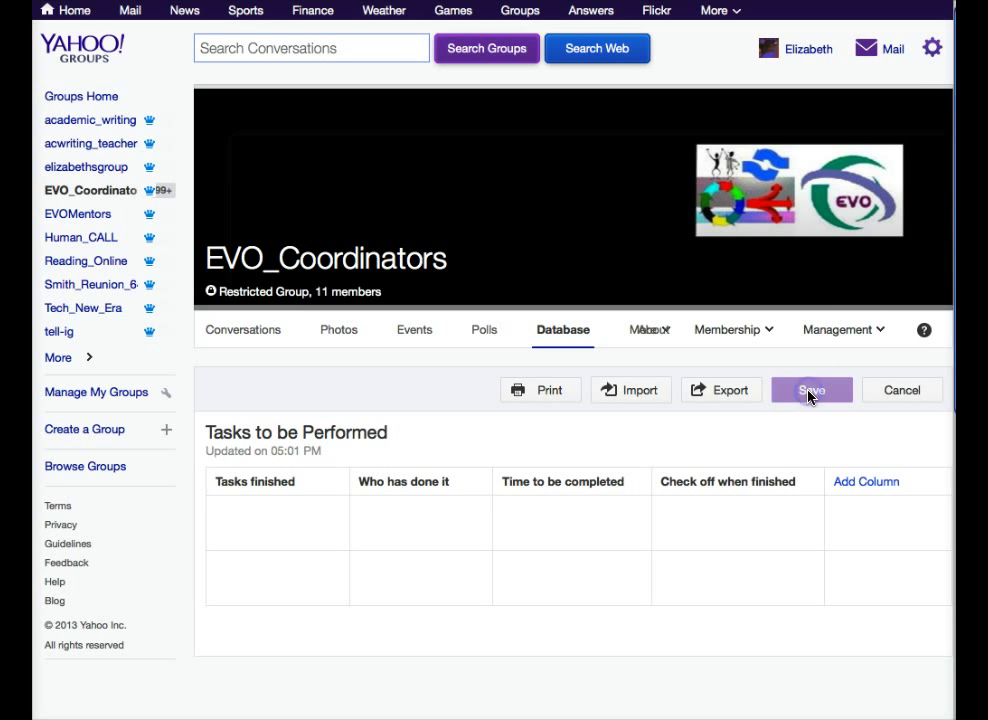
click(662, 508)
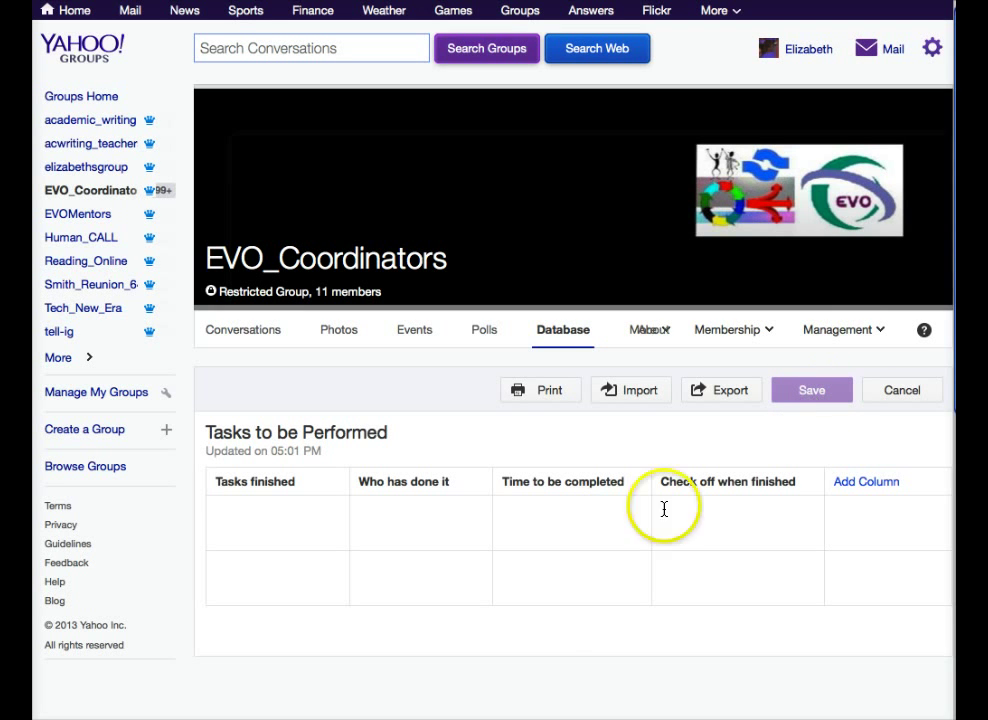